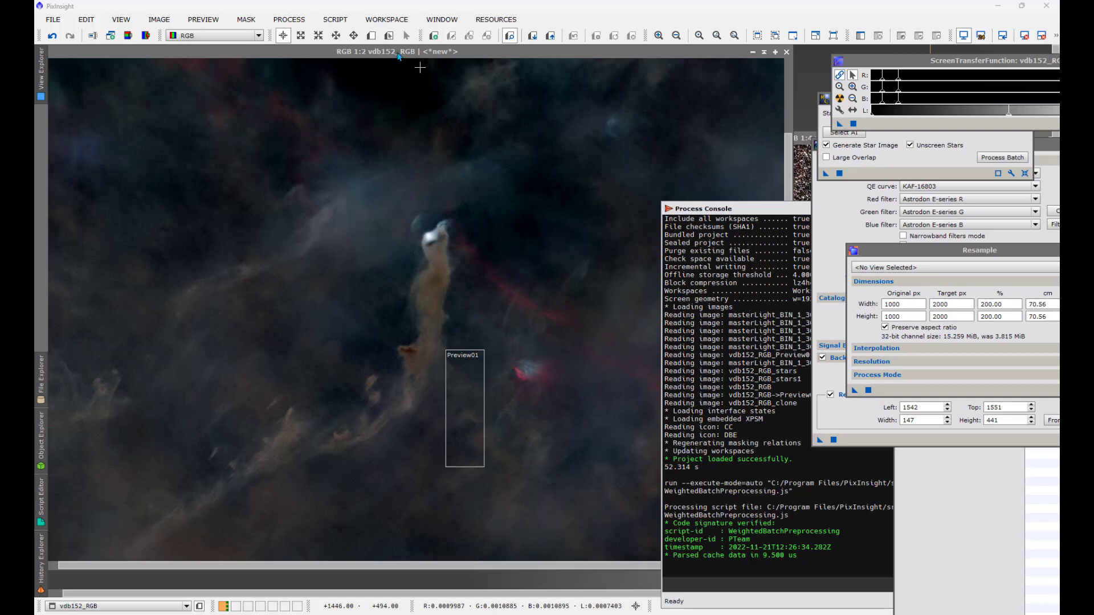
Launch the WeightedBatchPreprocessing script from SCRIPT > Batch Processing
left_click(292, 20)
mouse_move(335, 21)
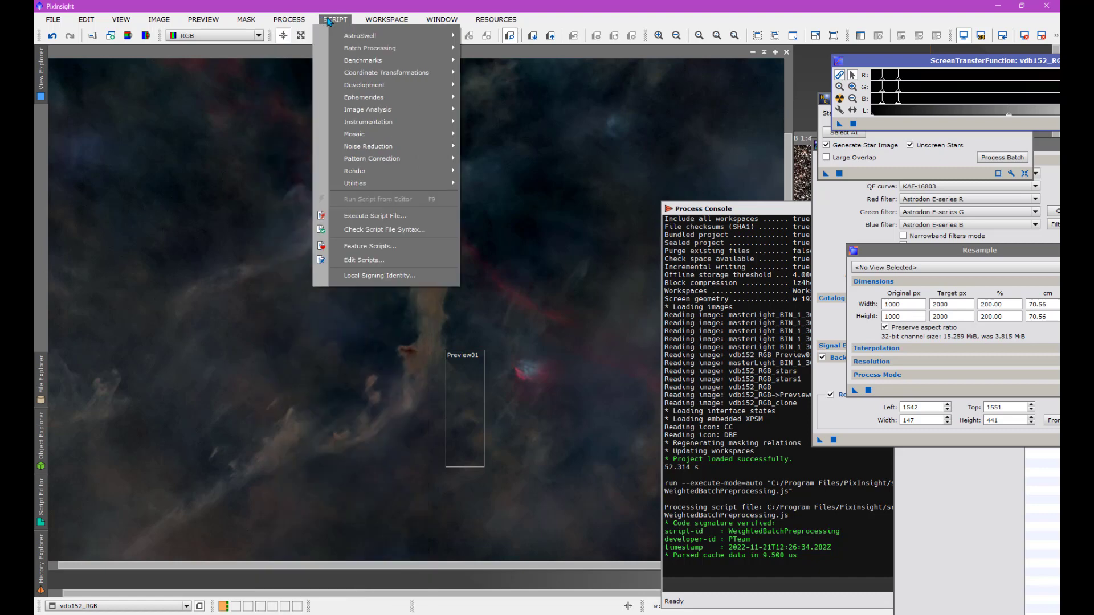
mouse_move(369, 47)
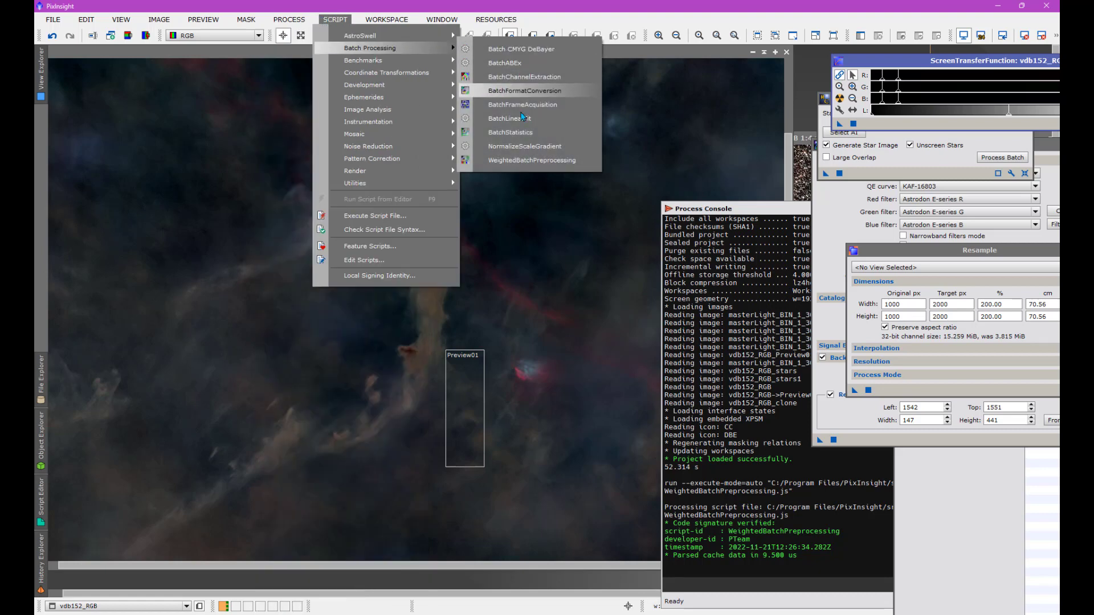
left_click(534, 161)
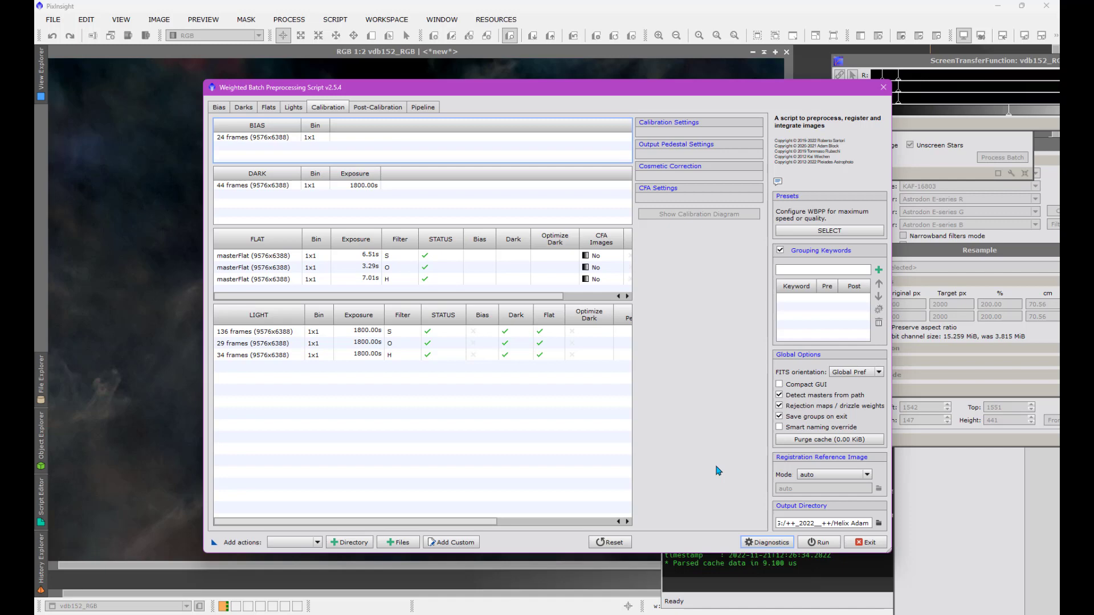
Run WBPP Diagnostics, read the long file path warning, then close the messages and the script
left_click(781, 543)
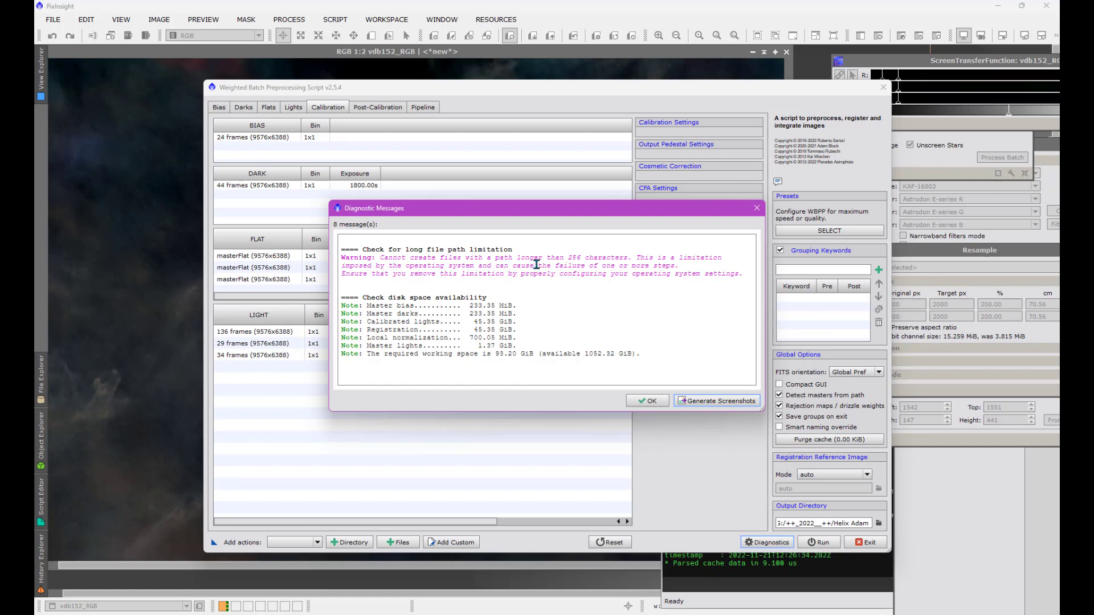
left_click_drag(598, 213, 584, 203)
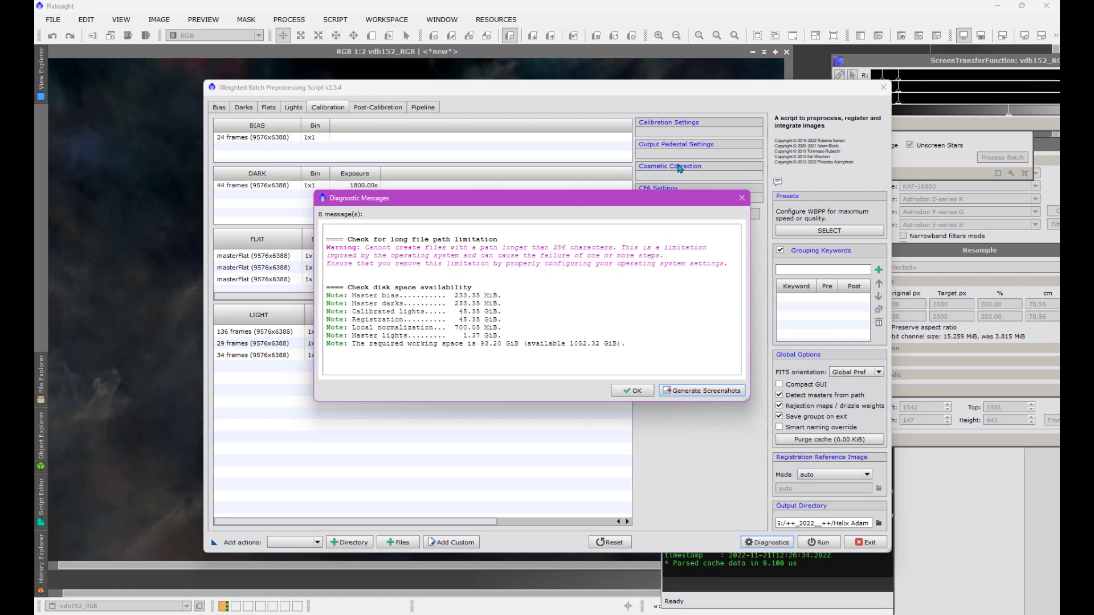
left_click(743, 198)
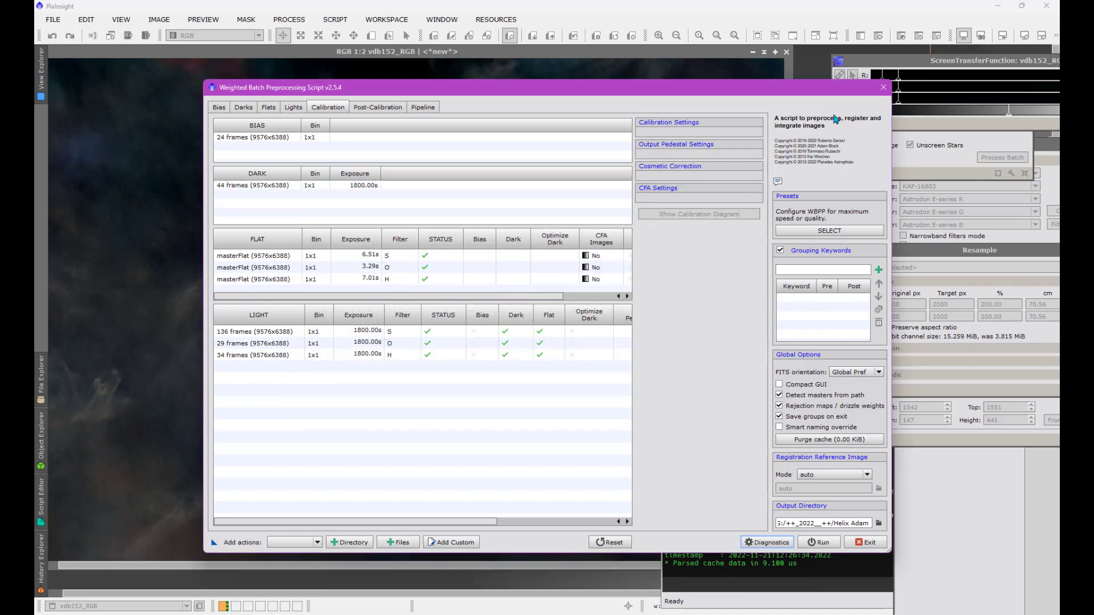
left_click(883, 88)
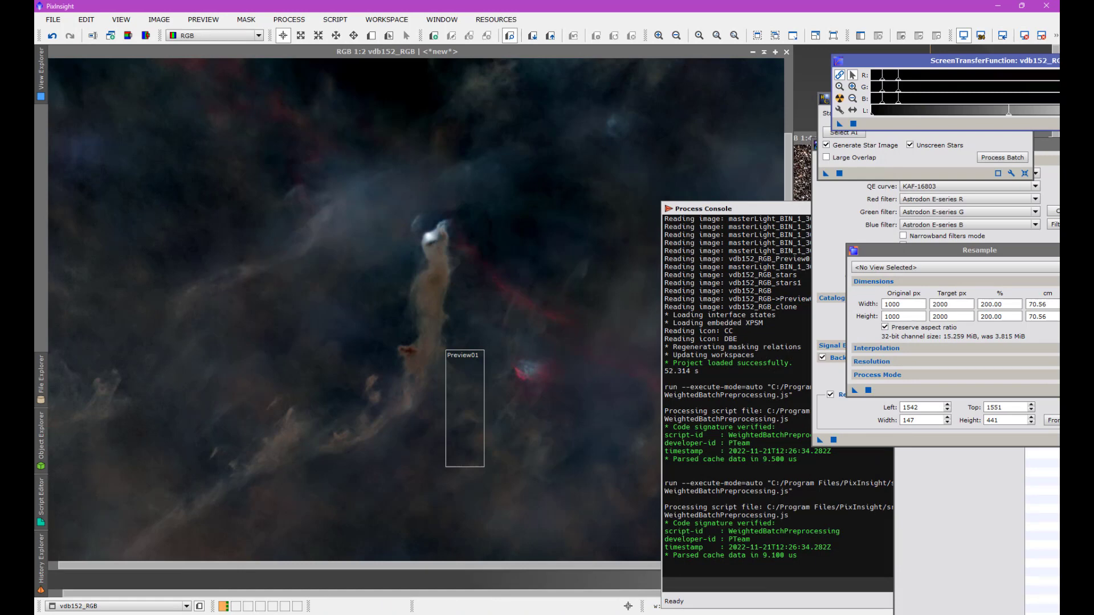
Search the Start menu for 'regis' and launch Registry Editor
key("super")
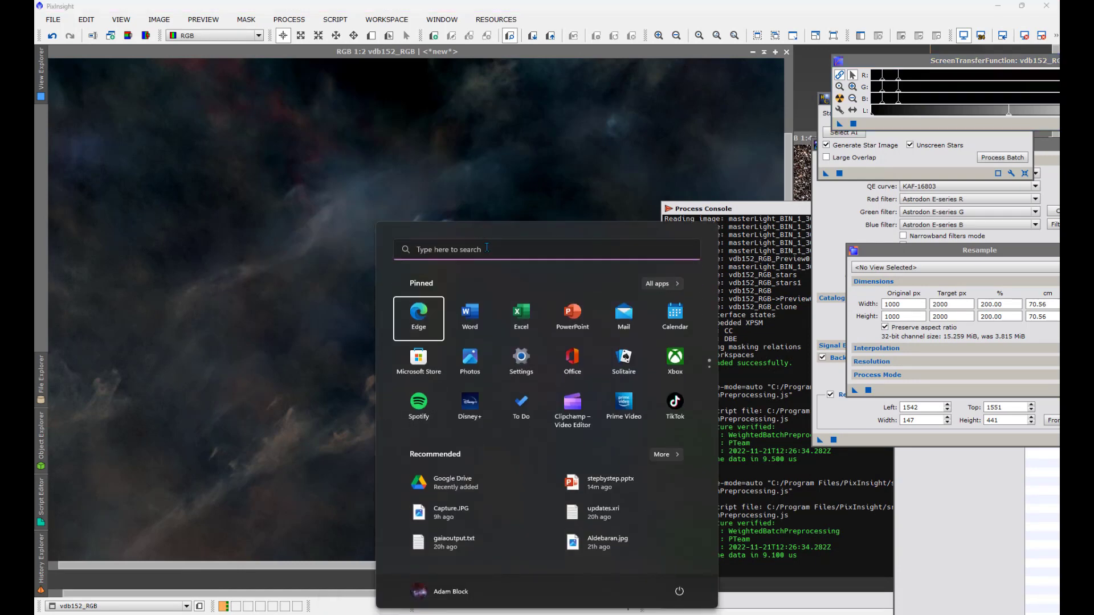
left_click(487, 249)
type("regis")
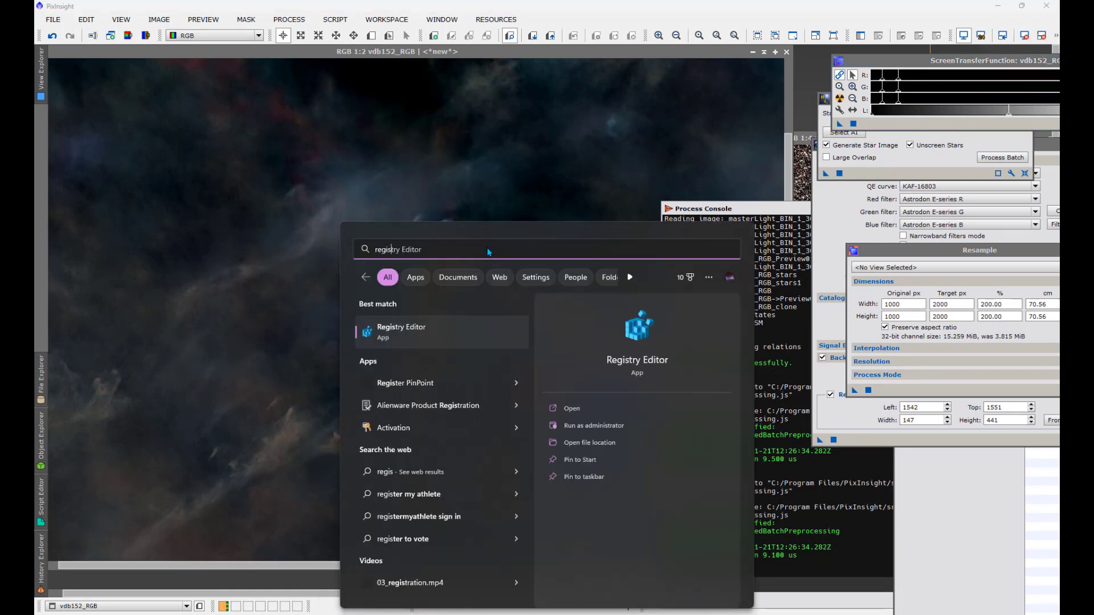
key("Tab")
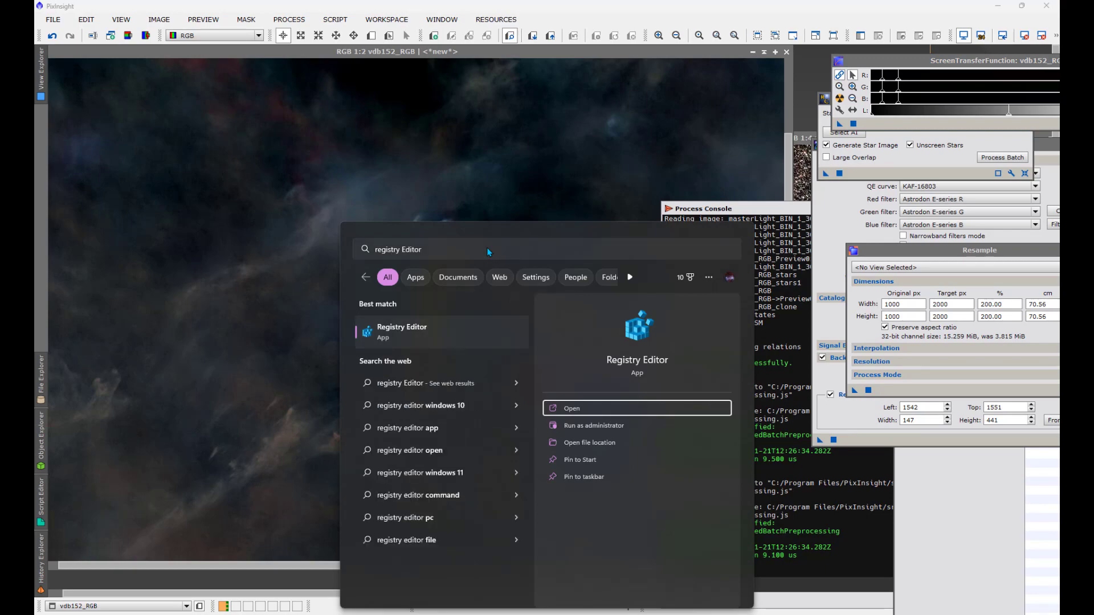
key("Return")
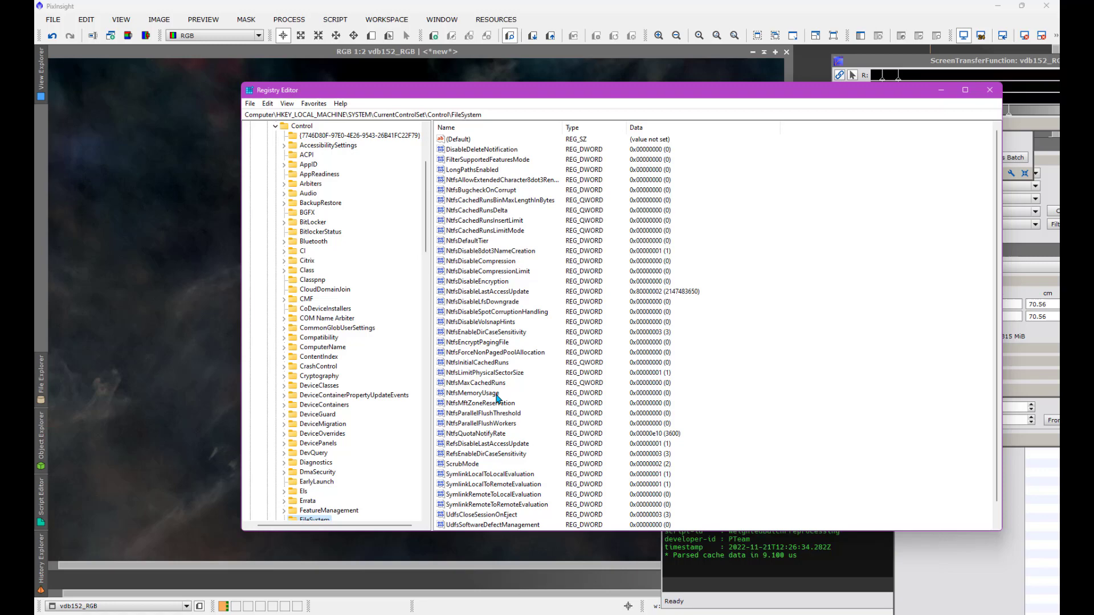
Navigate the tree to HKEY_LOCAL_MACHINE\SYSTEM\CurrentControlSet\Control\FileSystem to list LongPathsEnabled
left_click_drag(442, 91, 440, 187)
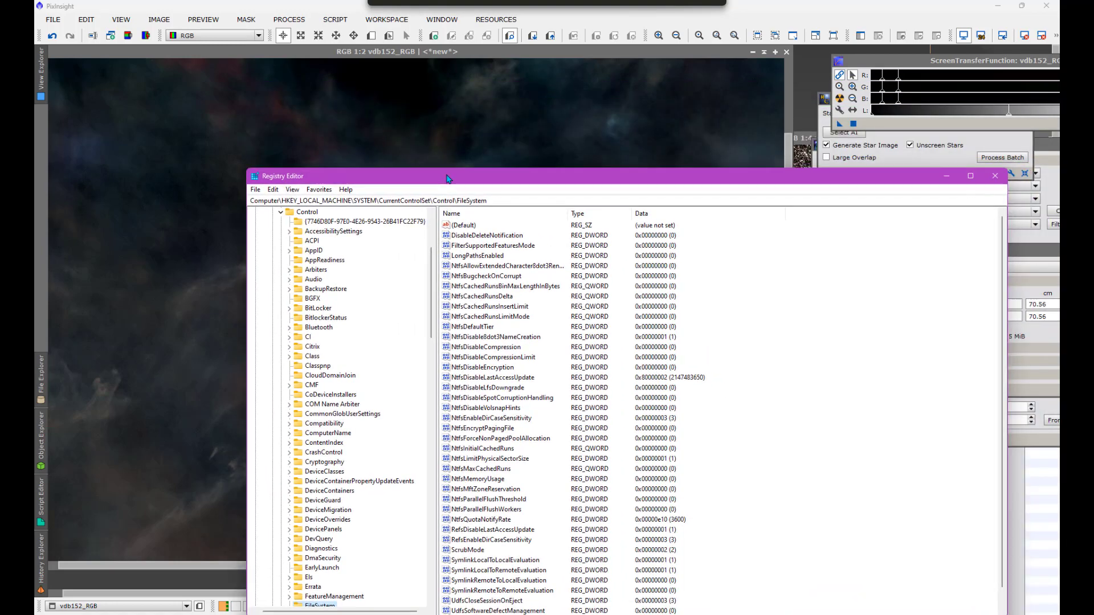
left_click(281, 212)
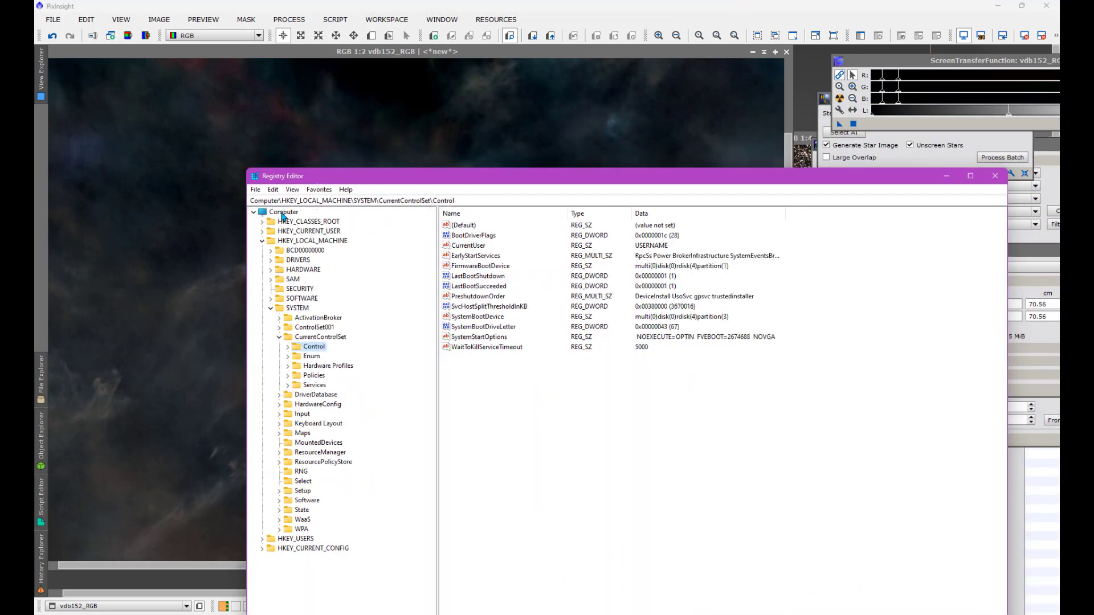
left_click(262, 240)
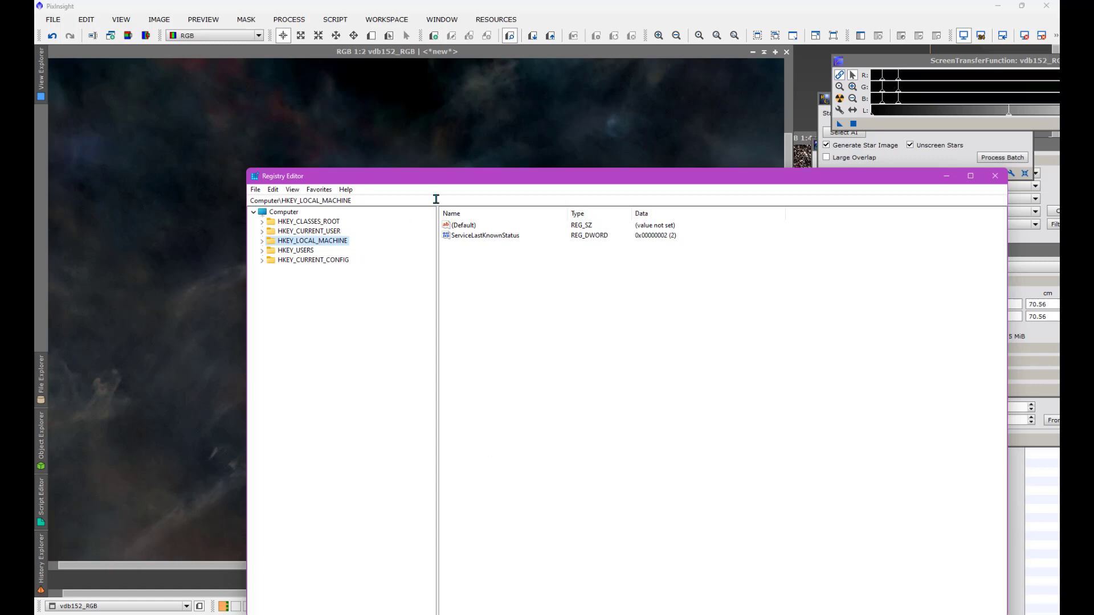
left_click_drag(487, 171, 486, 168)
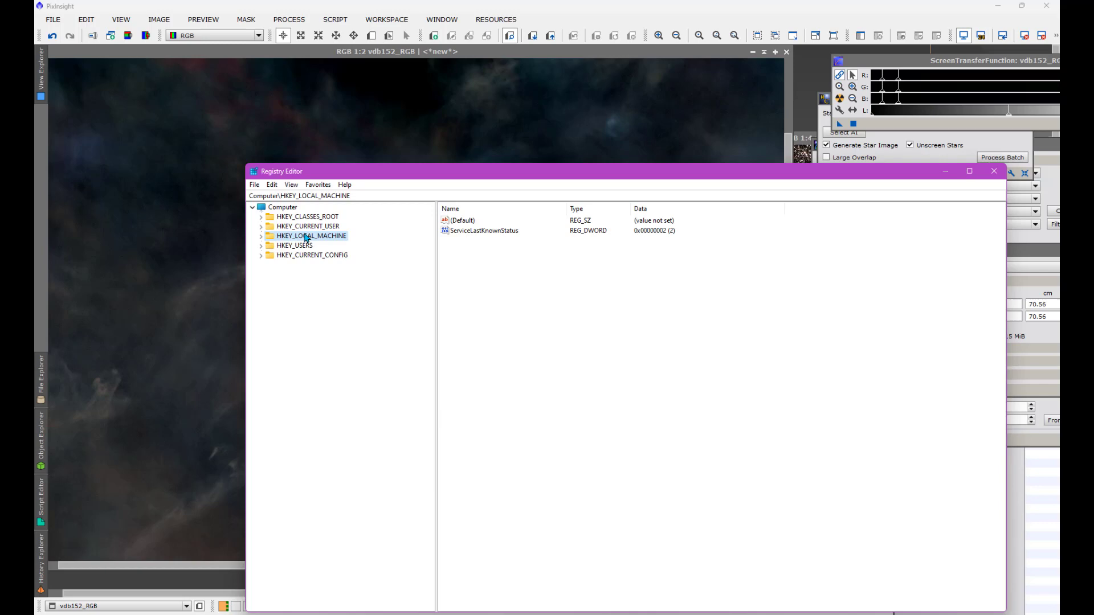
left_click(261, 237)
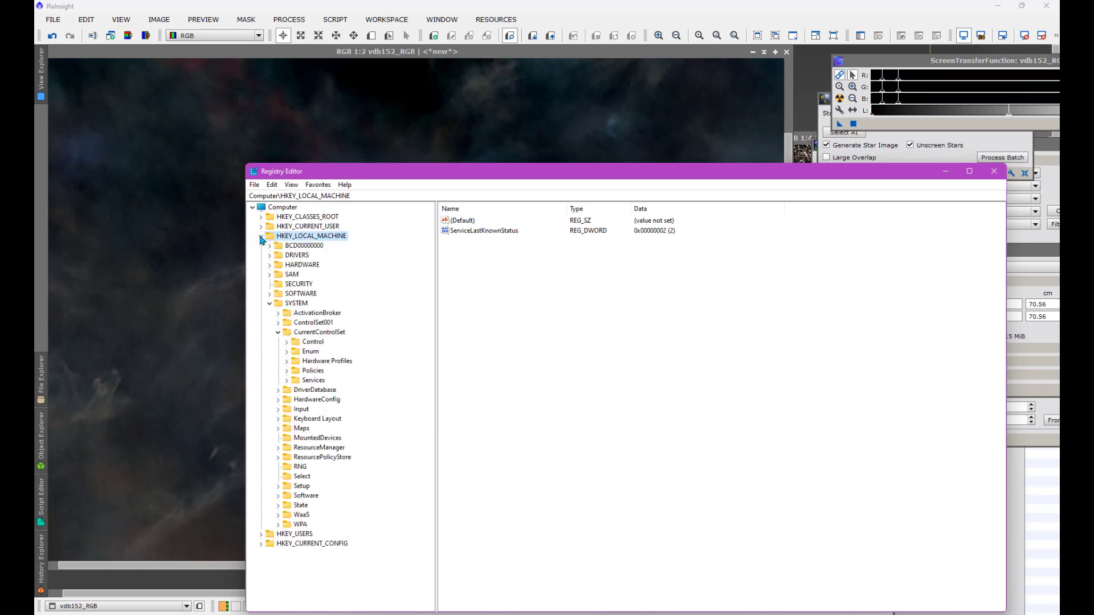
left_click(297, 305)
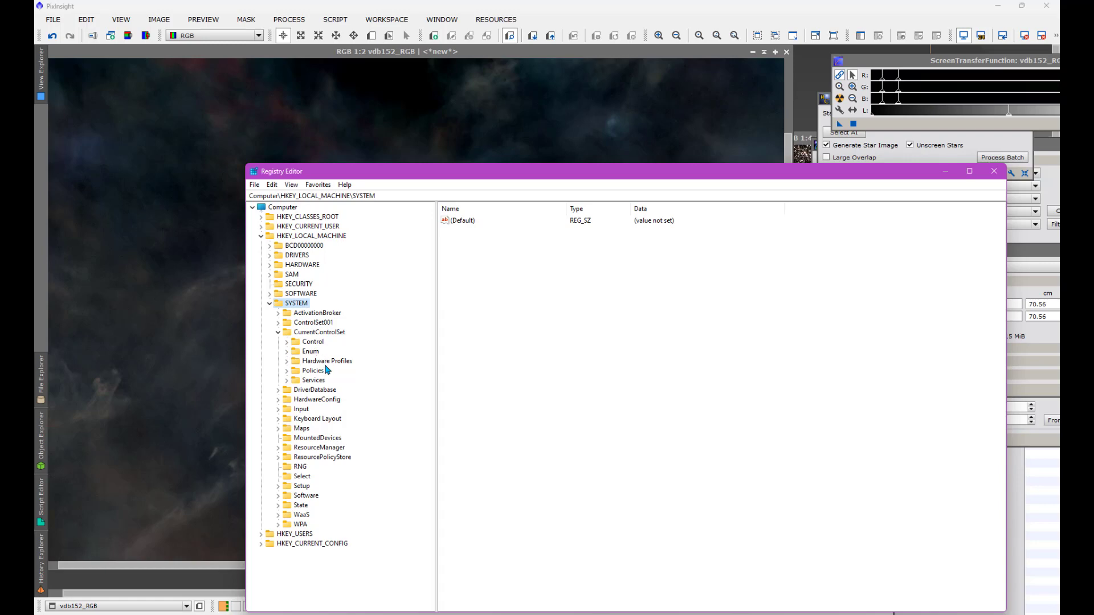
left_click(288, 343)
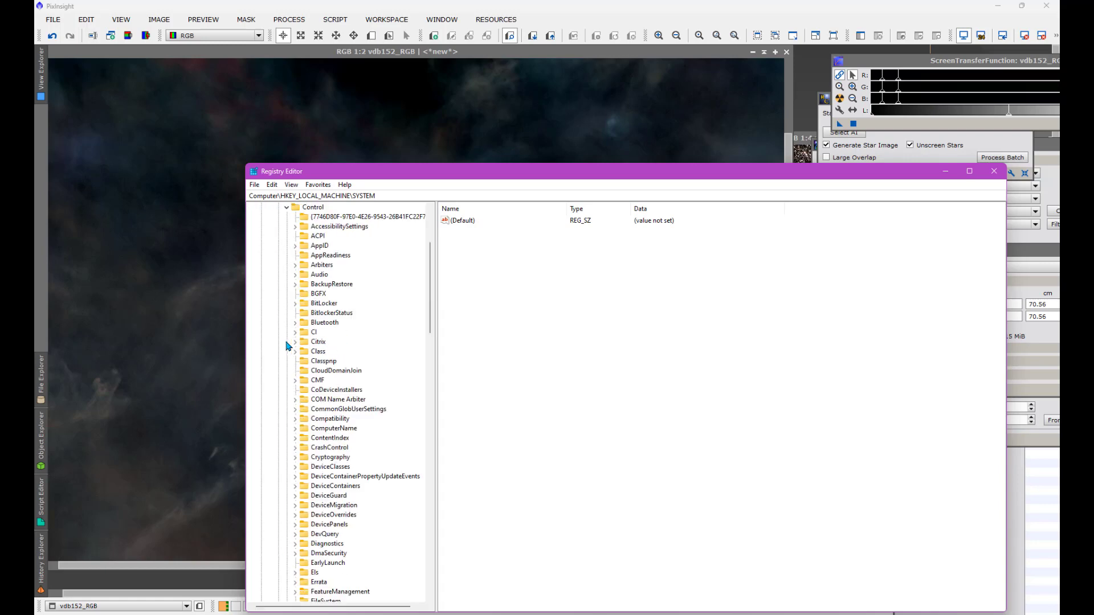
scroll(343, 406, "down", 2)
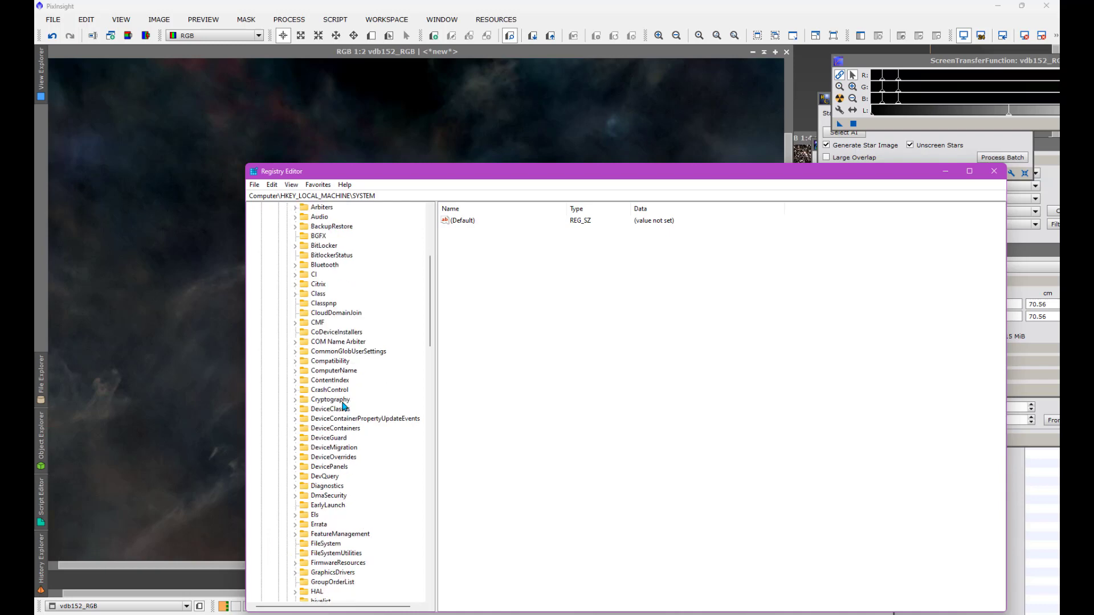
left_click(319, 547)
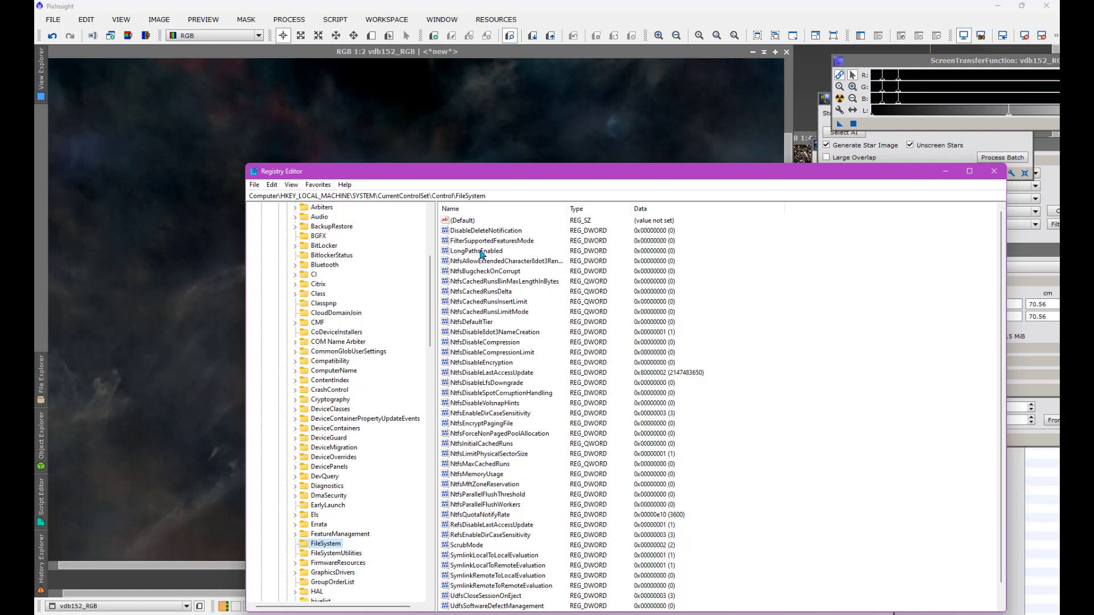
Modify the LongPathsEnabled DWORD, setting its value data to 1
left_click(479, 253)
right_click(481, 254)
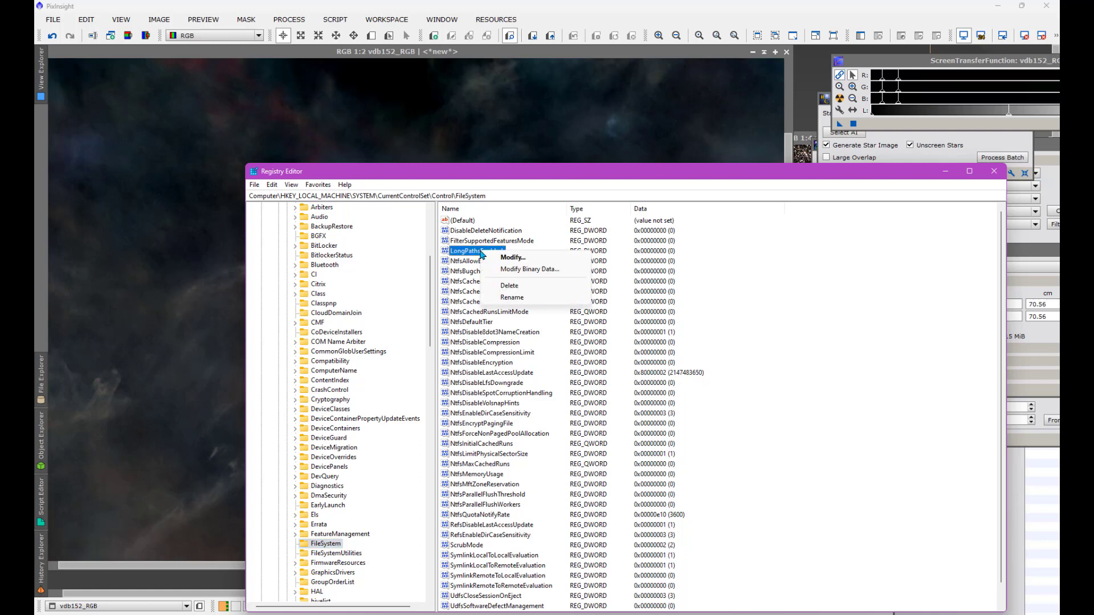
left_click(512, 258)
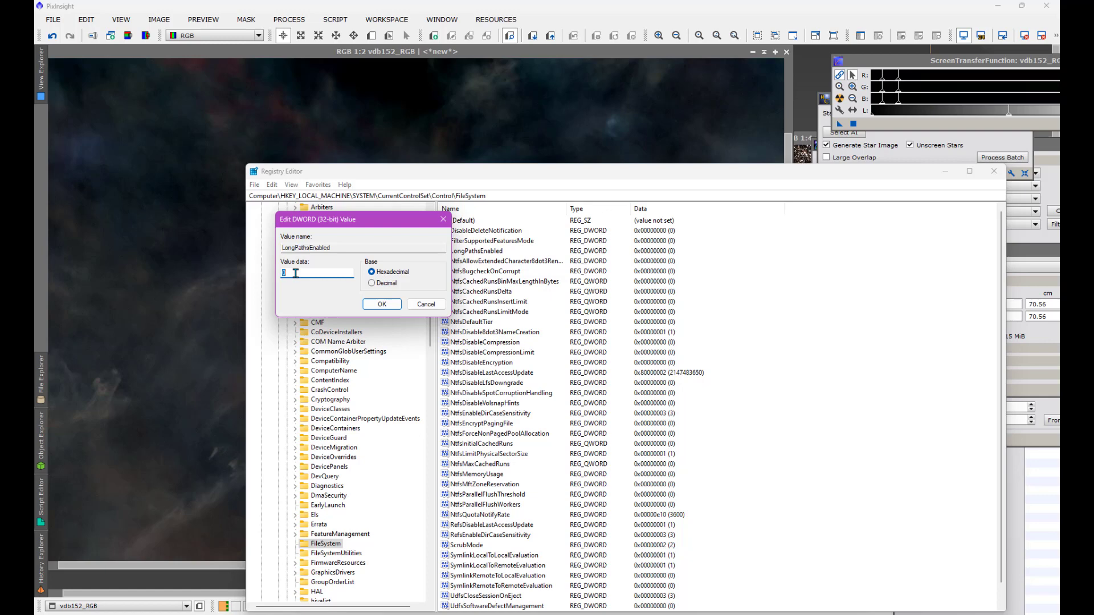
type("1")
left_click(381, 305)
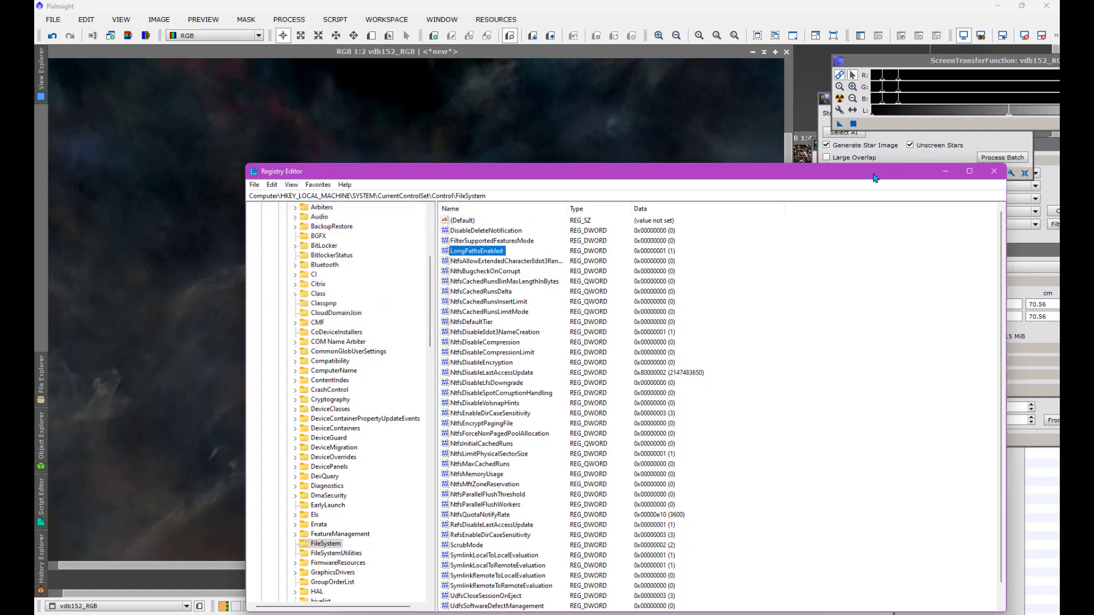
left_click_drag(875, 178, 889, 161)
left_click(446, 204)
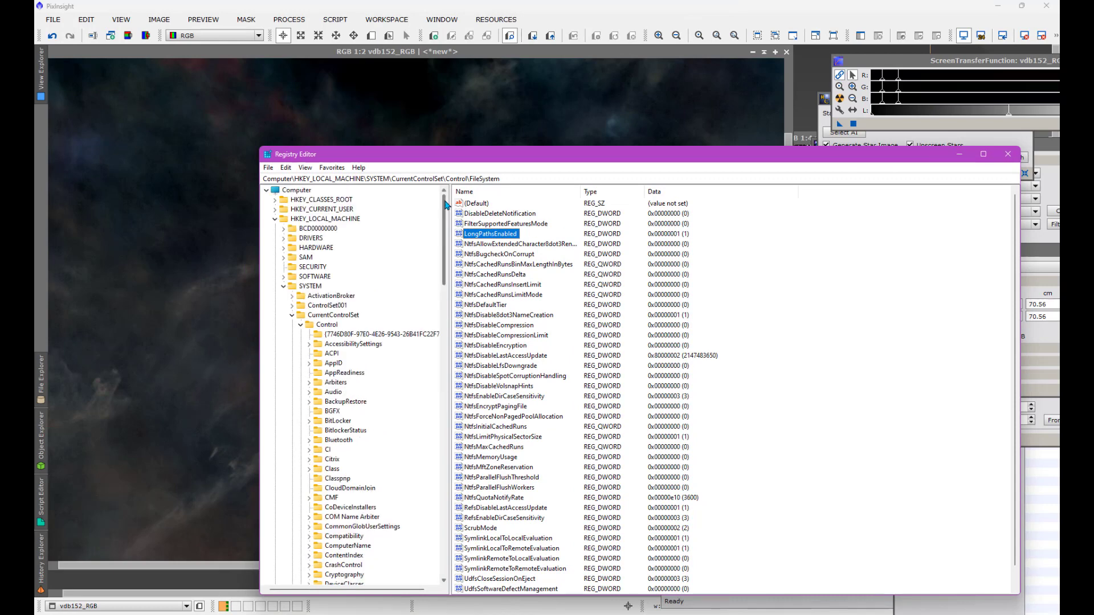
Re-open Control\FileSystem, verify LongPathsEnabled reads 0x00000001, and close Registry Editor
left_click(284, 286)
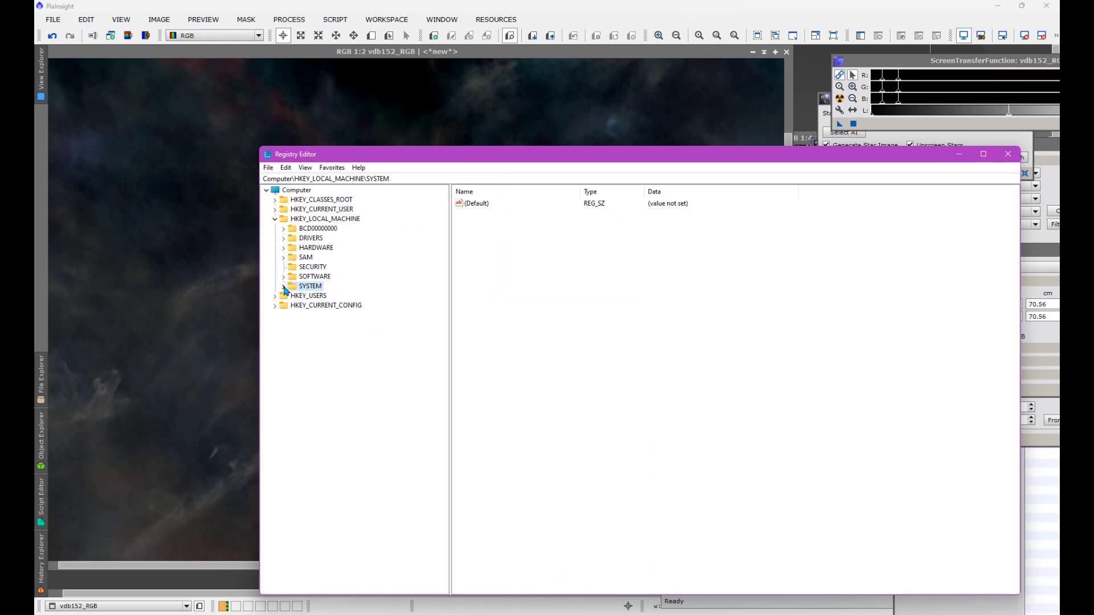
left_click(283, 286)
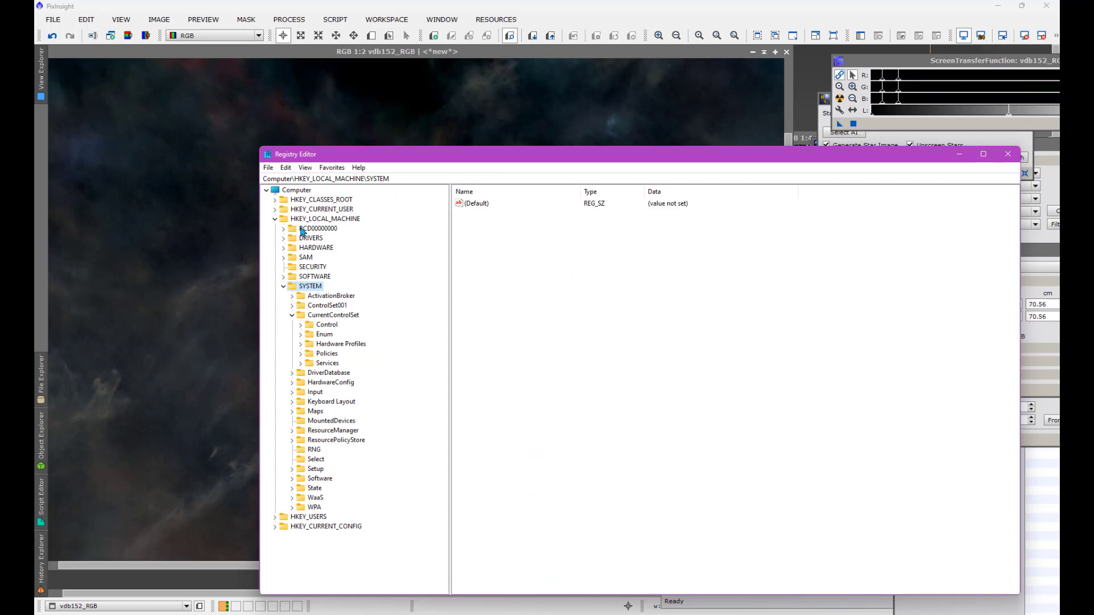
left_click(275, 220)
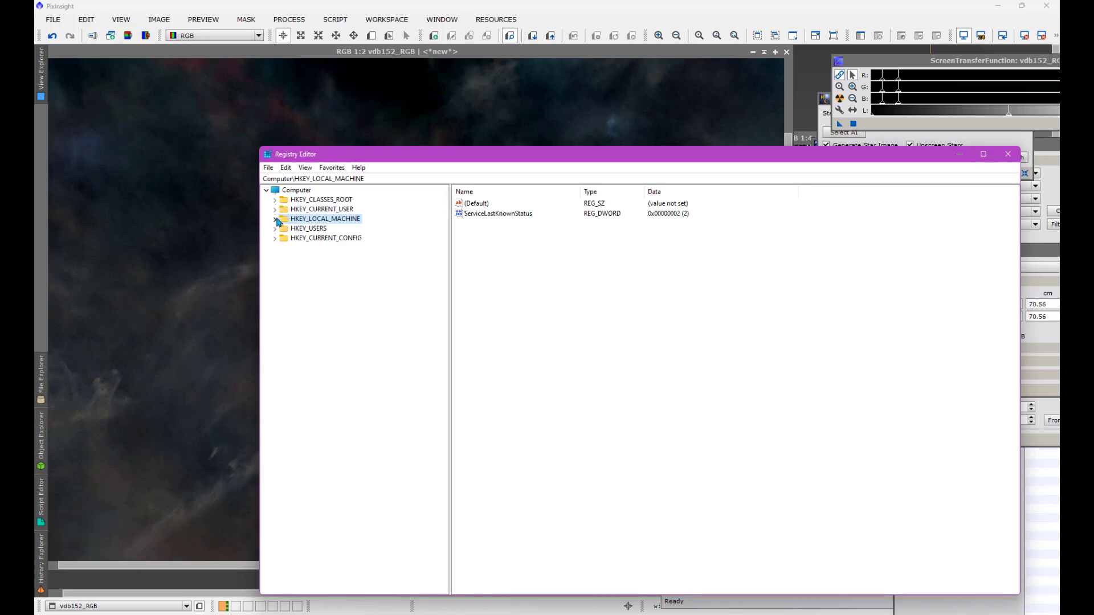
left_click(274, 219)
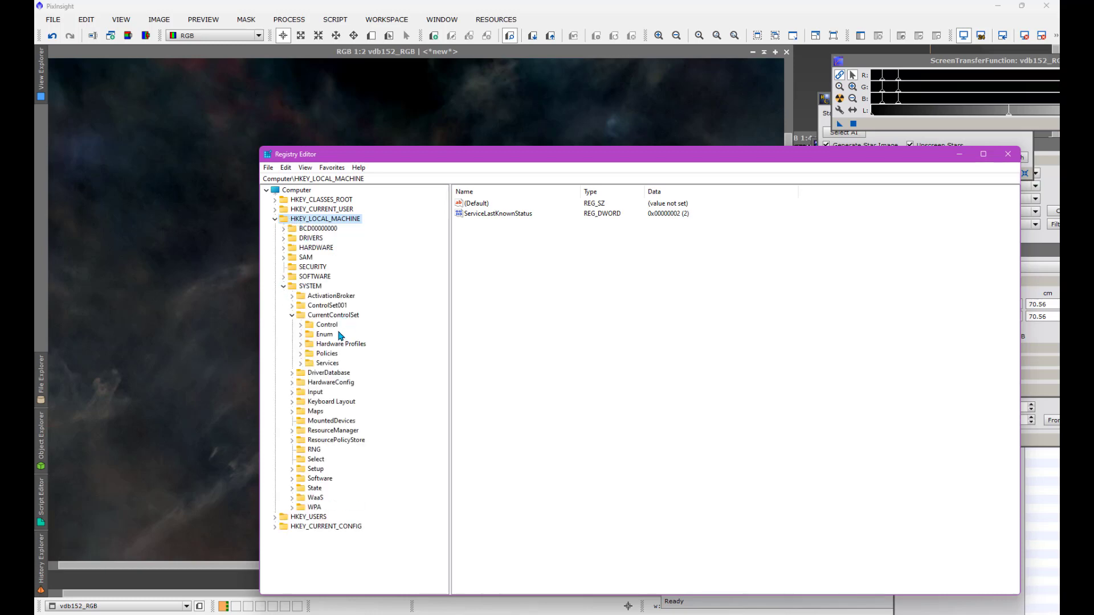
left_click(301, 325)
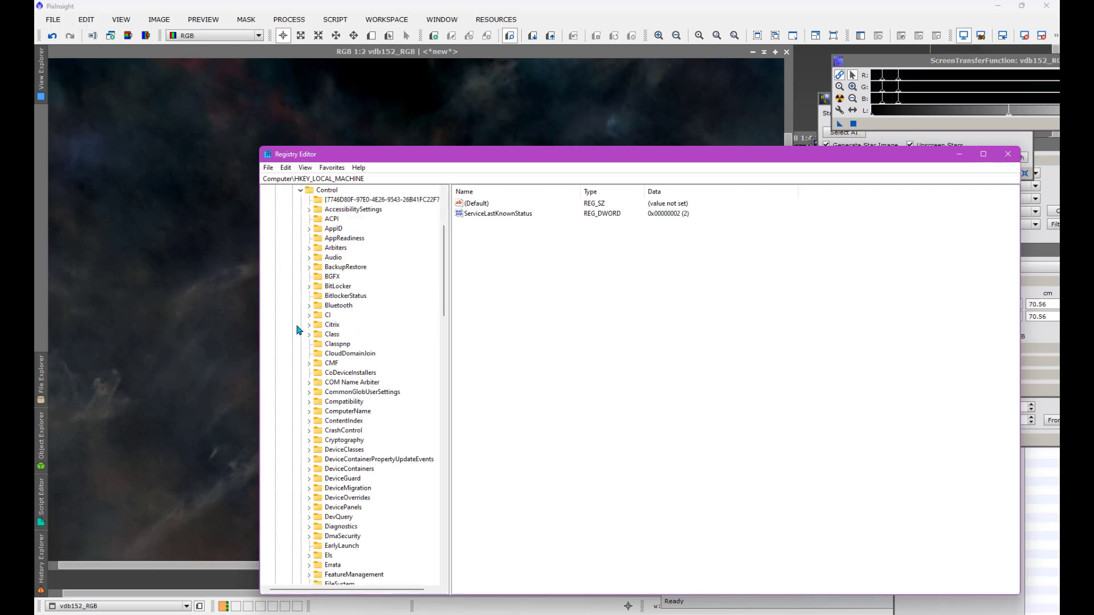
scroll(368, 484, "down", 2)
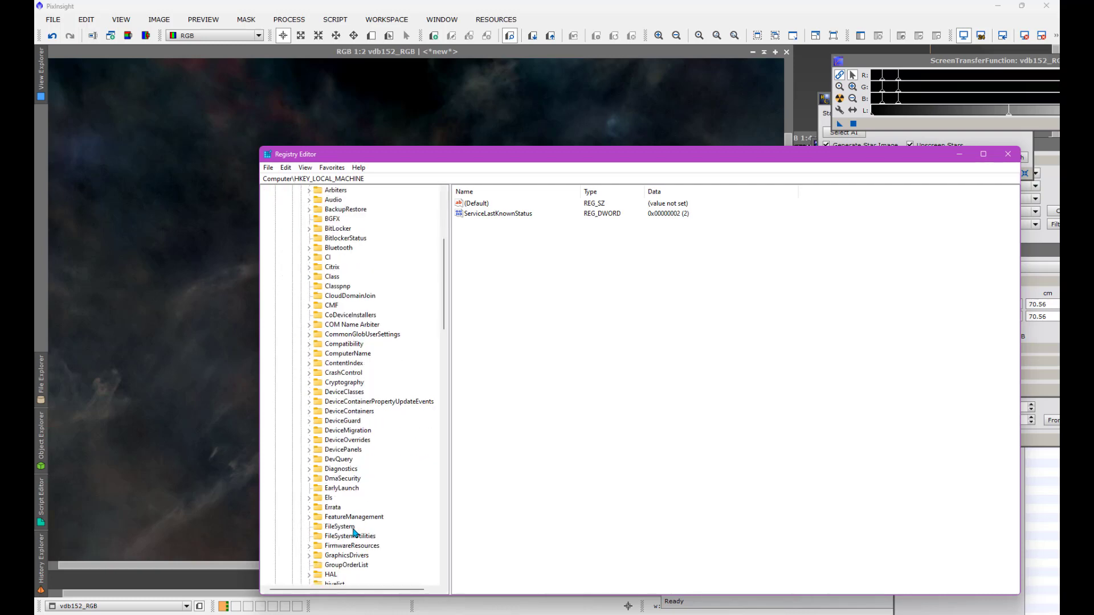
left_click(345, 526)
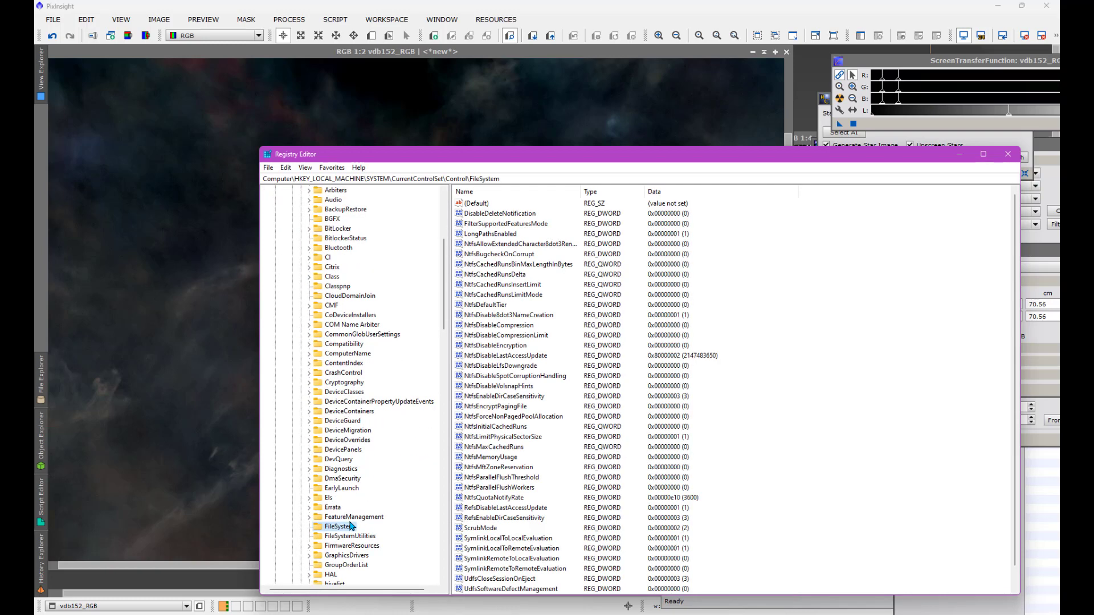
left_click(500, 234)
left_click(1008, 155)
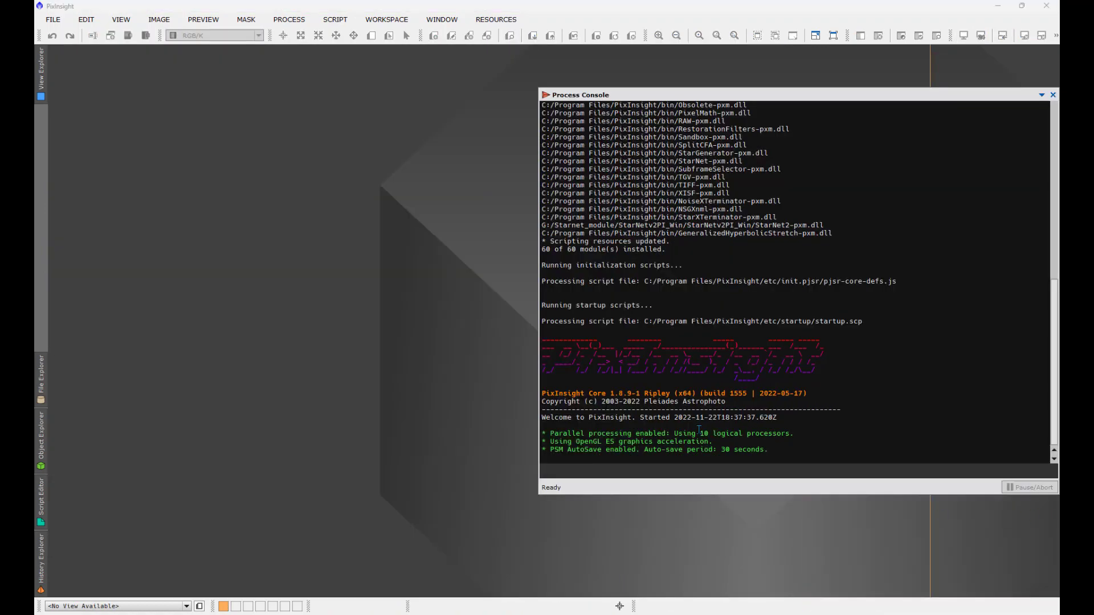
Reopen WeightedBatchPreprocessing from SCRIPT > Batch Processing in the restarted PixInsight
left_click(289, 20)
mouse_move(326, 38)
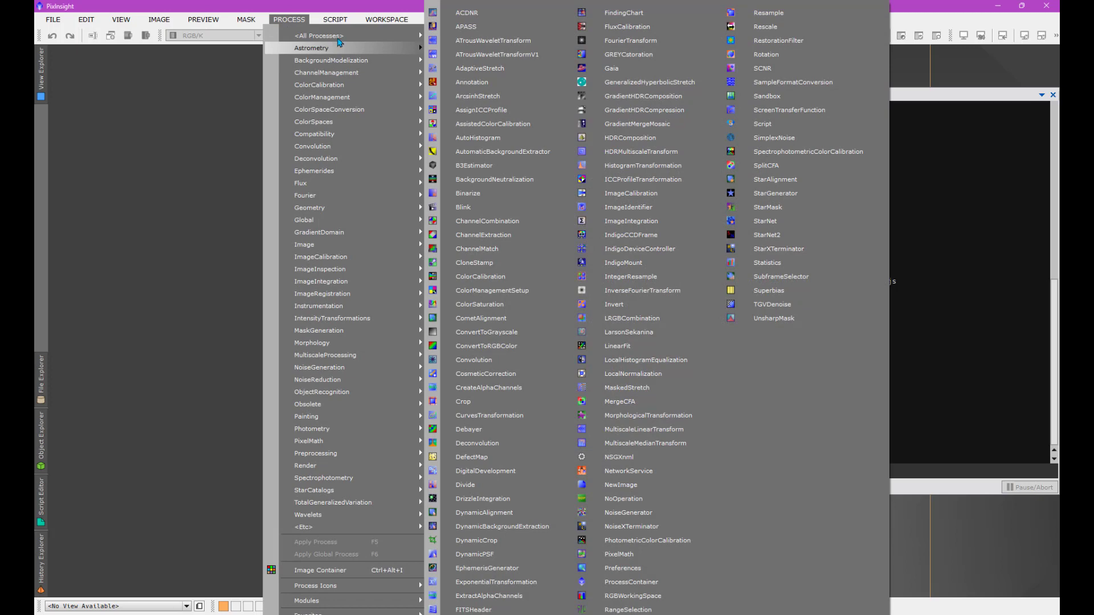
mouse_move(335, 20)
mouse_move(370, 48)
left_click(491, 160)
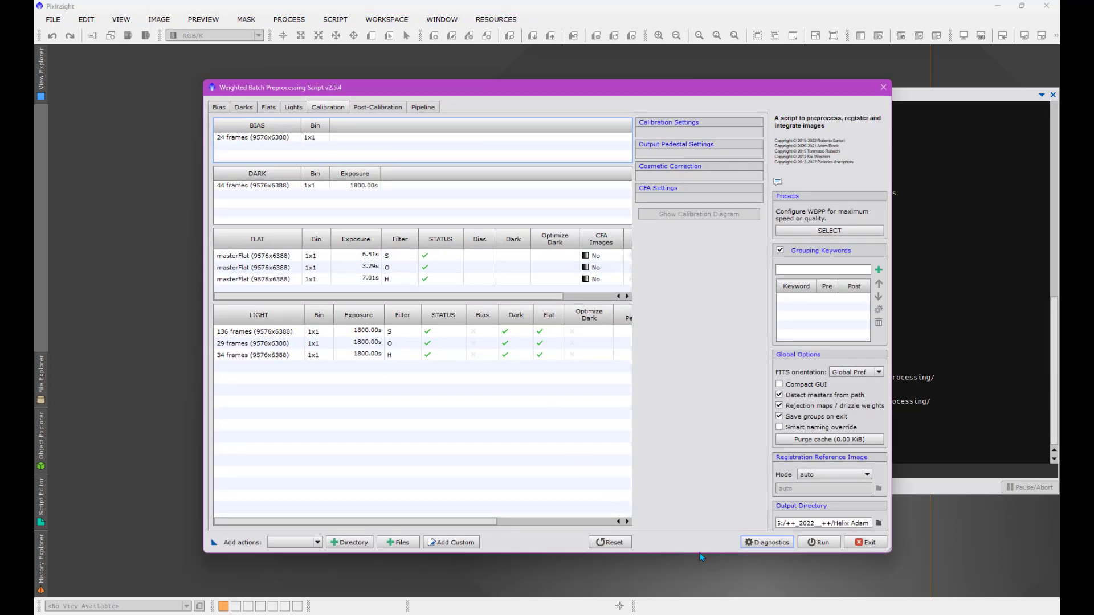
Run WBPP Diagnostics, now showing only disk-space notes (93.20 GiB needed, 1052.19 GiB available)
left_click(767, 542)
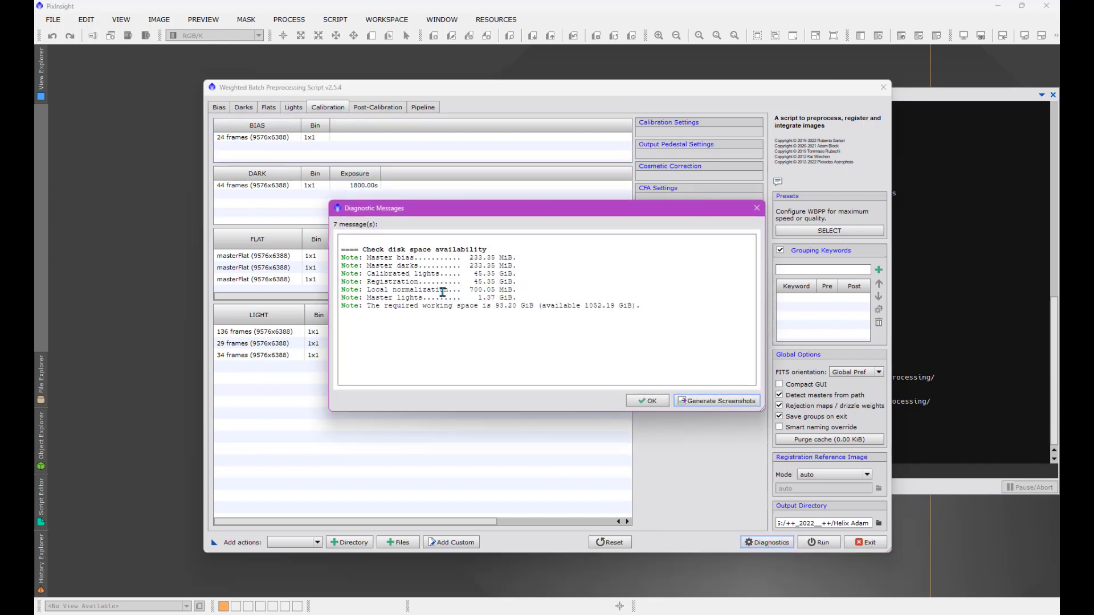